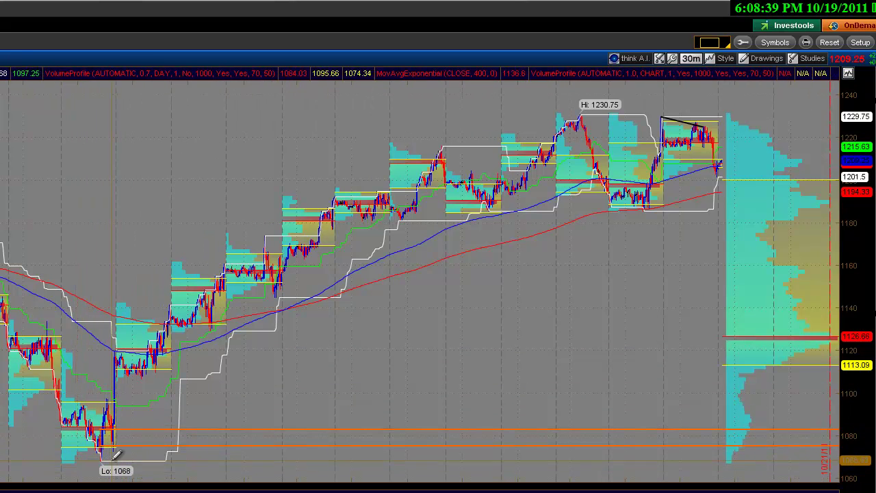
Draw a rising trendline along the rally from about 1120 to 1216, and a short descending one into the 1230.75 high.
{"action": "mouse_move", "coordinate": [135, 349]}
{"action": "left_mouse_down"}
{"action": "mouse_move", "coordinate": [376, 184]}
{"action": "mouse_move", "coordinate": [379, 212]}
{"action": "mouse_move", "coordinate": [479, 257]}
{"action": "mouse_move", "coordinate": [287, 346]}
{"action": "mouse_move", "coordinate": [204, 306]}
{"action": "left_mouse_up"}
{"action": "left_click_drag", "start_coordinate": [334, 239], "coordinate": [399, 191]}
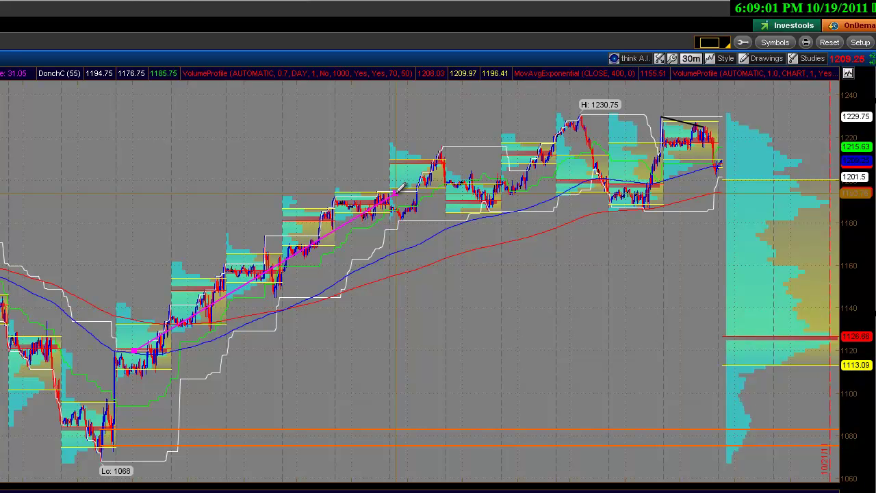
{"action": "left_click", "coordinate": [477, 145]}
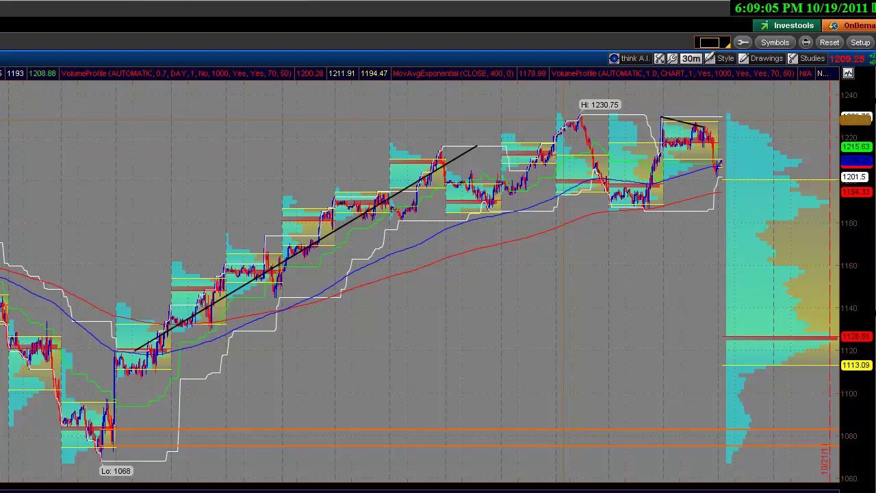
{"action": "left_click", "coordinate": [543, 93]}
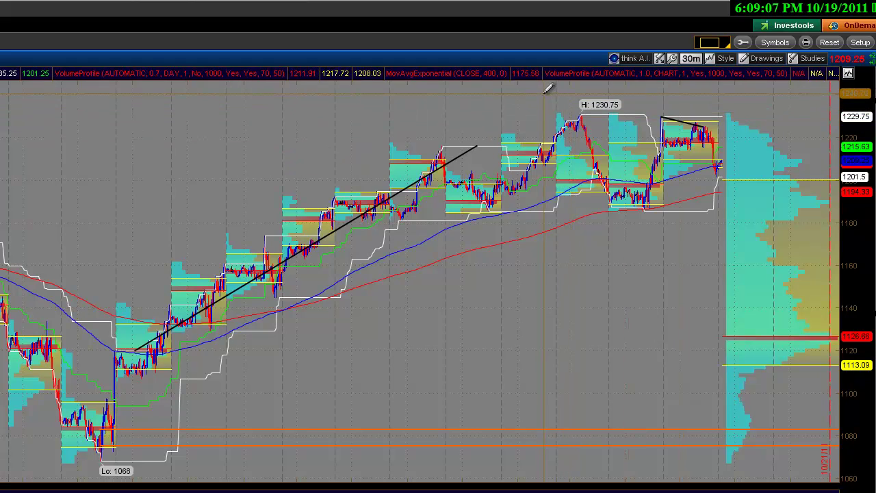
{"action": "left_click", "coordinate": [583, 107]}
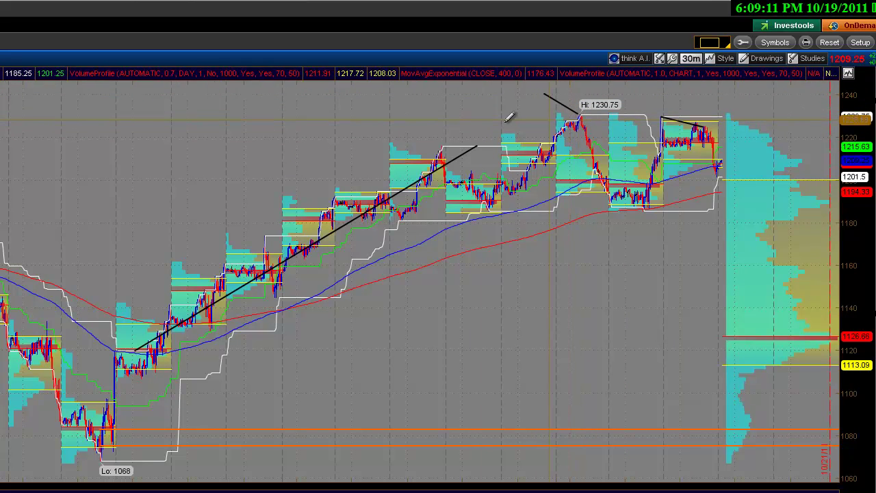
Draw horizontal trendlines marking the trading range, with resistance at about 1231 and support at about 1181.
{"action": "left_click", "coordinate": [349, 114]}
{"action": "left_click", "coordinate": [804, 114]}
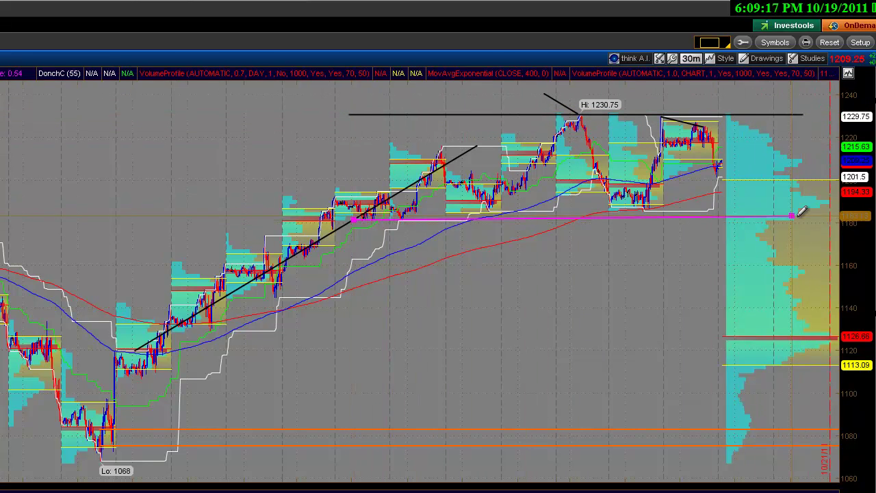
{"action": "left_click", "coordinate": [827, 219]}
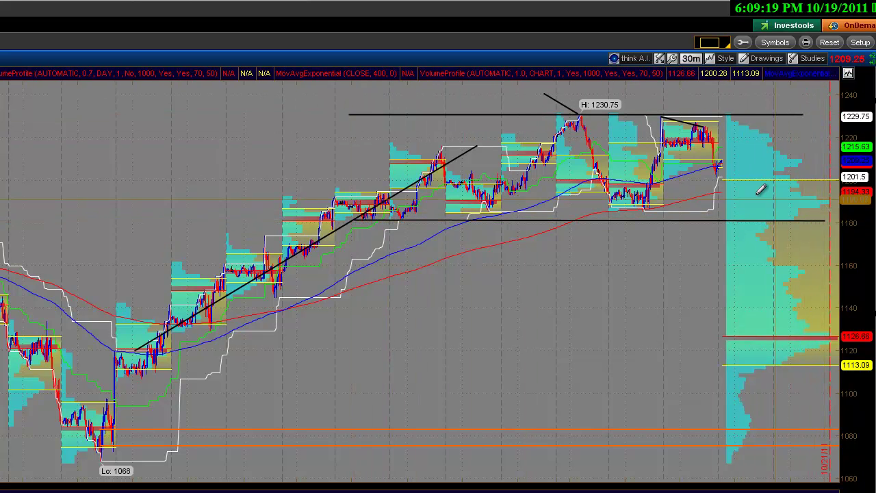
Draw two projection lines from about 1210 beyond the latest bar, one down to about 1130 and one up past 1240.
{"action": "left_click", "coordinate": [731, 159]}
{"action": "left_click", "coordinate": [754, 326]}
{"action": "left_click", "coordinate": [733, 160]}
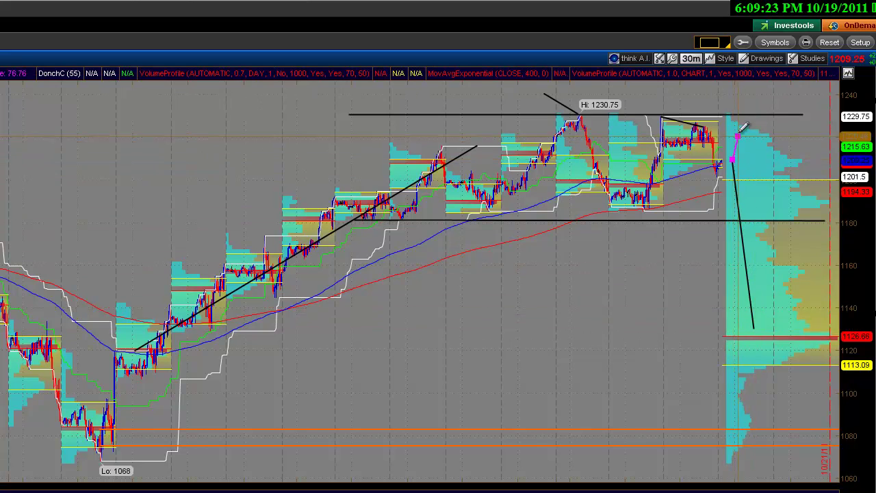
{"action": "left_click", "coordinate": [767, 75]}
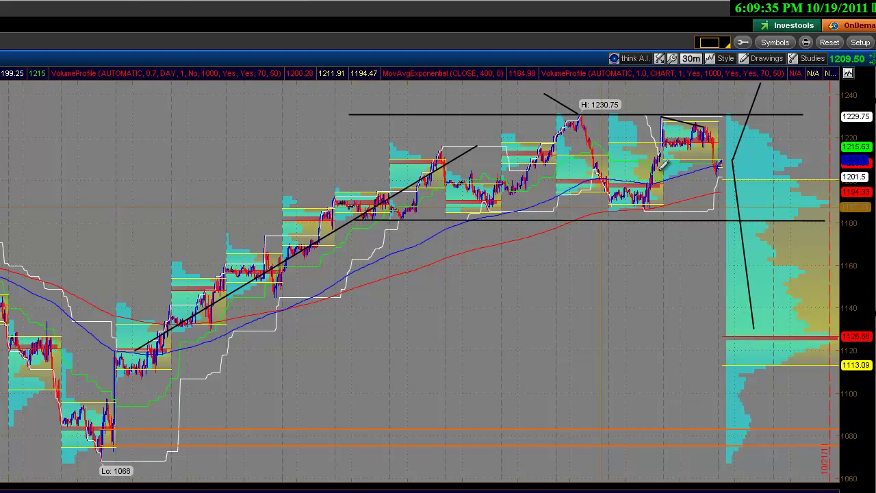
{"action": "left_click", "coordinate": [719, 59]}
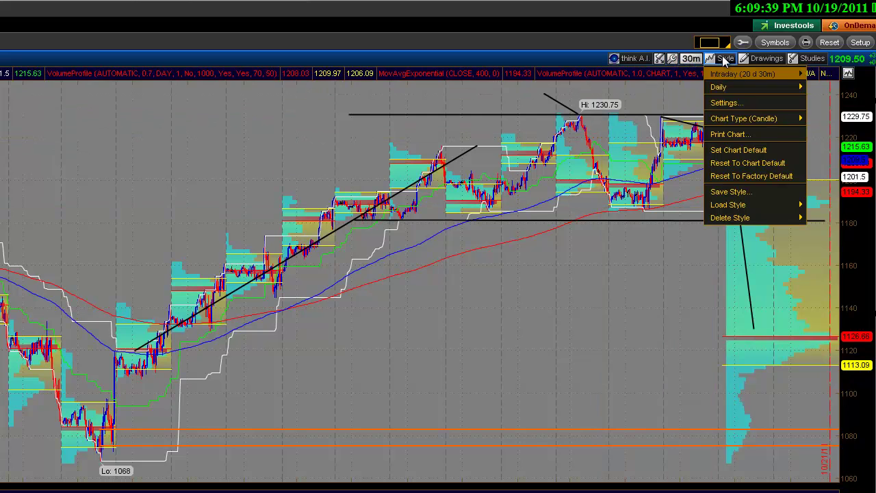
{"action": "left_click", "coordinate": [453, 358]}
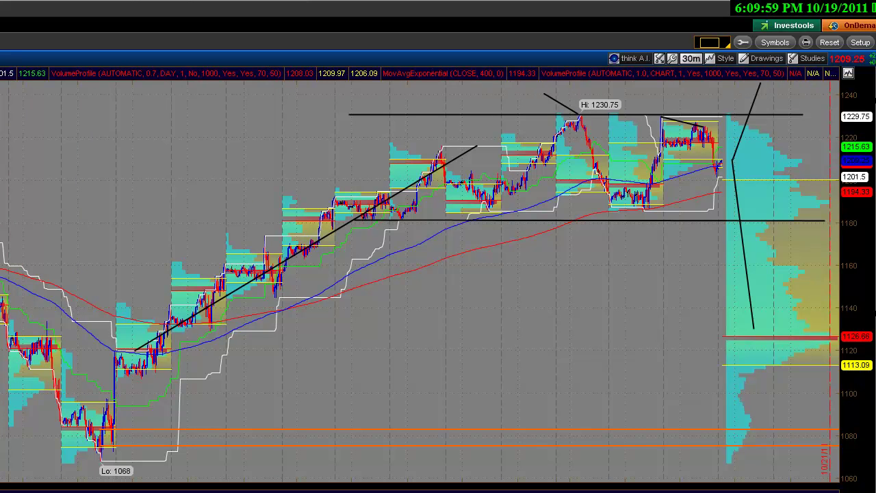
Set the intraday chart to 15 days with 20-minute bars.
{"action": "scroll", "coordinate": [339, 237], "scroll_direction": "up", "scroll_amount": 2}
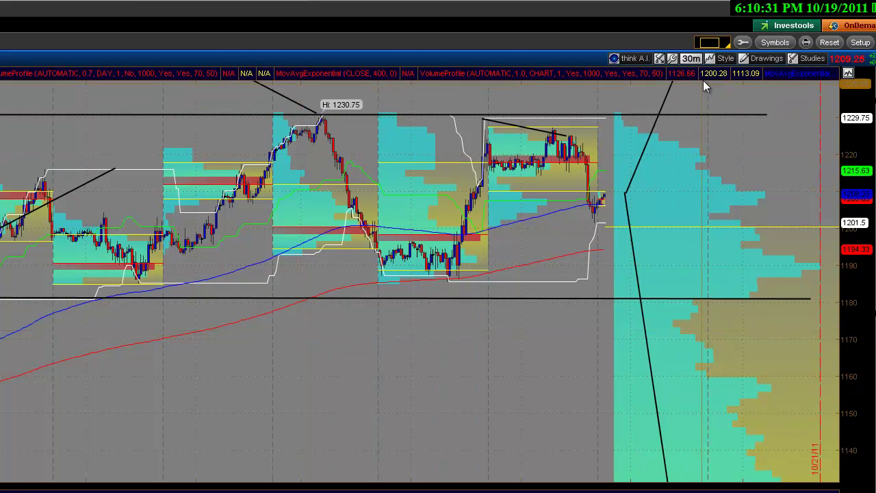
{"action": "left_click", "coordinate": [719, 61]}
{"action": "mouse_move", "coordinate": [737, 74]}
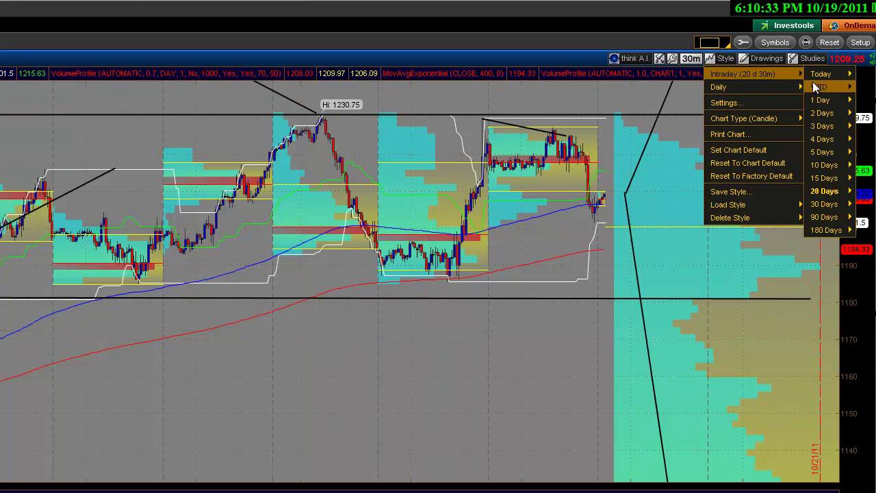
{"action": "mouse_move", "coordinate": [821, 175]}
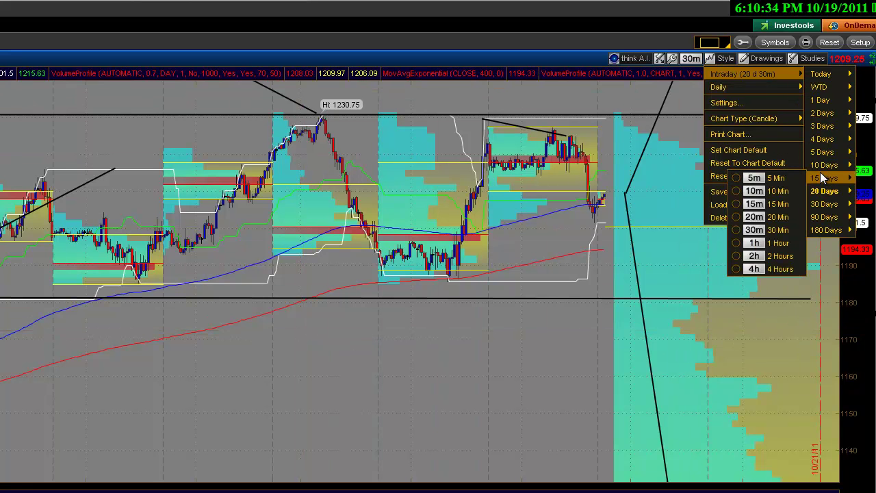
{"action": "left_click", "coordinate": [769, 214]}
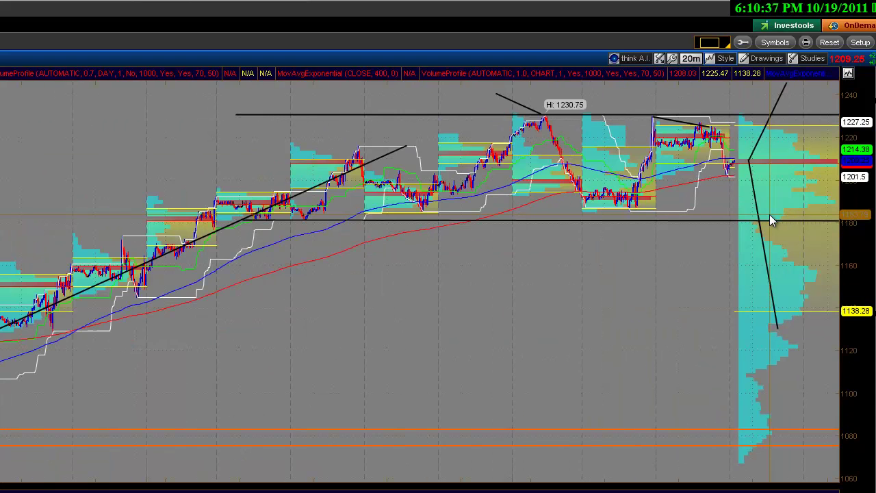
Switch the intraday chart to 15-minute bars.
{"action": "left_click", "coordinate": [722, 58]}
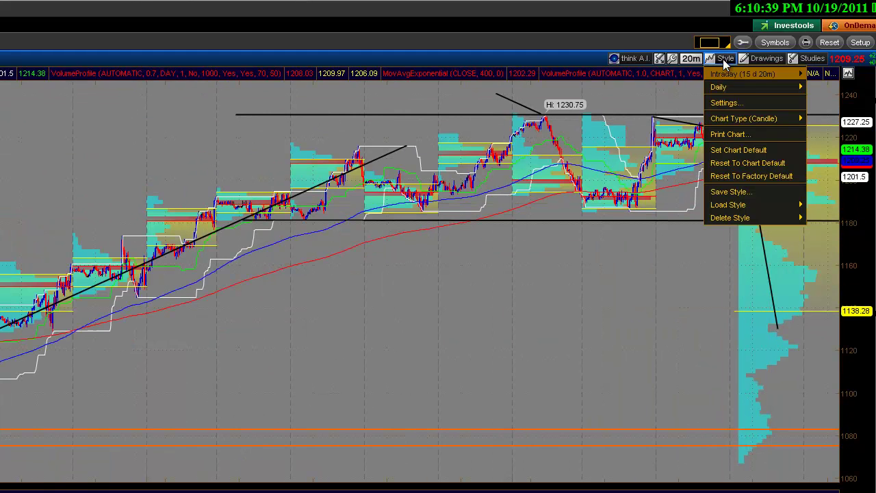
{"action": "mouse_move", "coordinate": [753, 218]}
{"action": "left_click", "coordinate": [832, 231]}
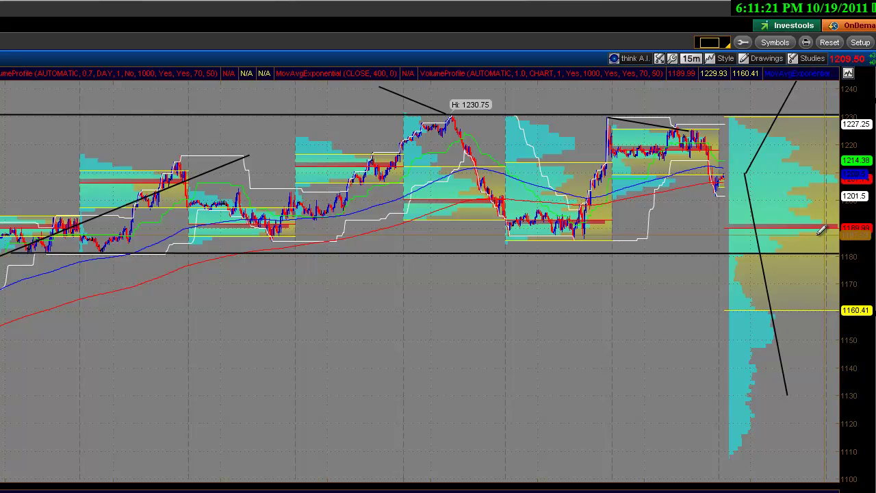
Draw rising trendlines along the three upswings inside the trading range, from each swing low toward its high.
{"action": "left_click", "coordinate": [579, 219]}
{"action": "left_click", "coordinate": [625, 122]}
{"action": "left_click", "coordinate": [279, 225]}
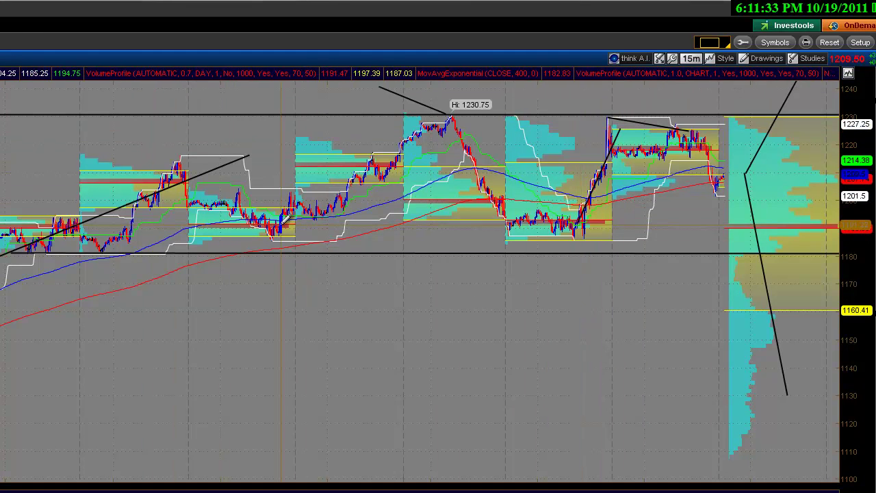
{"action": "left_click", "coordinate": [452, 119]}
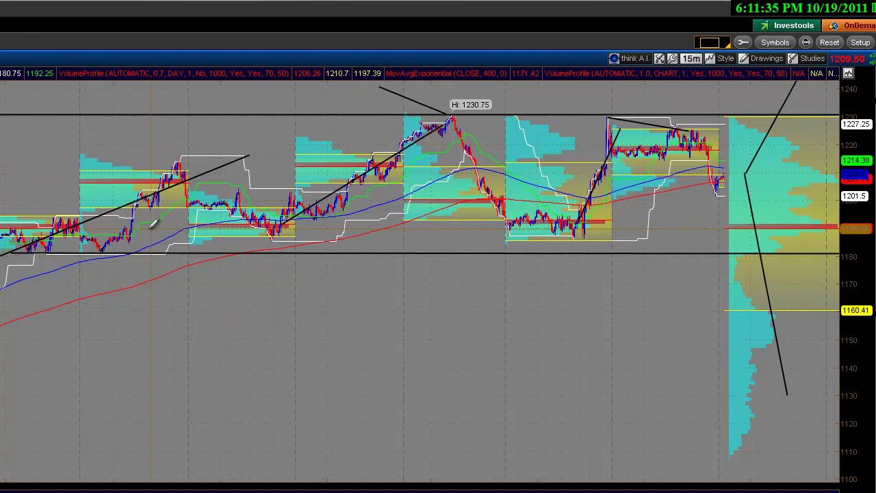
{"action": "left_click", "coordinate": [125, 238]}
{"action": "left_click", "coordinate": [183, 174]}
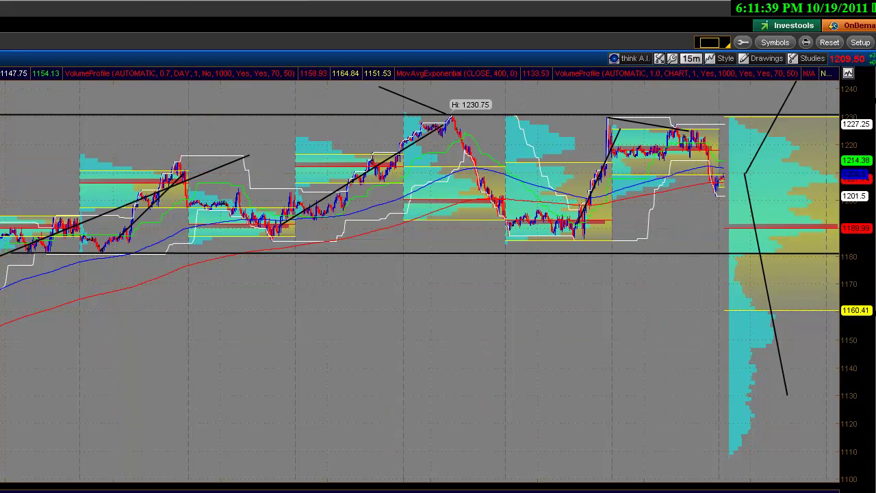
Draw a projection line from the latest low near 1205 up to about 1226, and a horizontal line at about 1227.
{"action": "scroll", "coordinate": [772, 332], "scroll_direction": "up", "scroll_amount": 1}
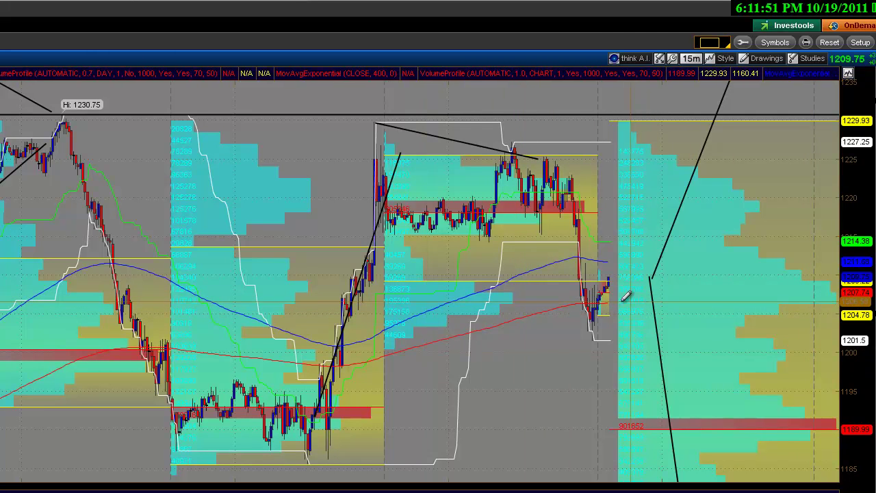
{"action": "left_click", "coordinate": [590, 312]}
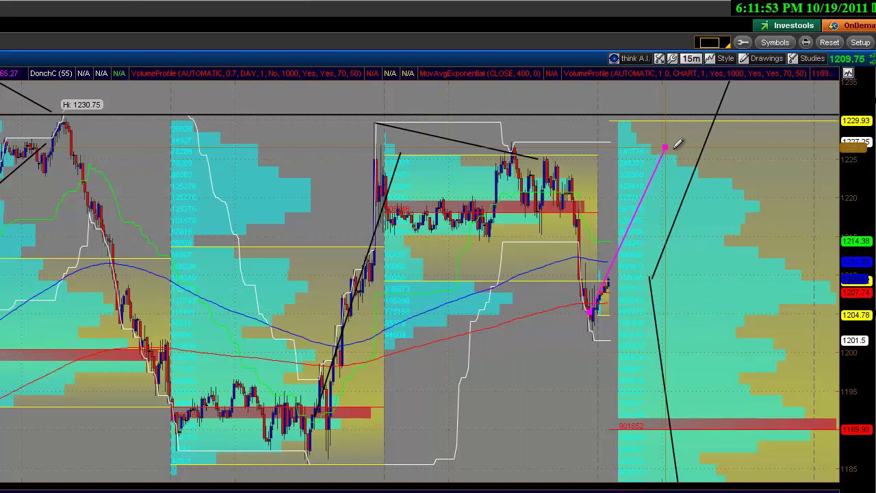
{"action": "left_click", "coordinate": [697, 161]}
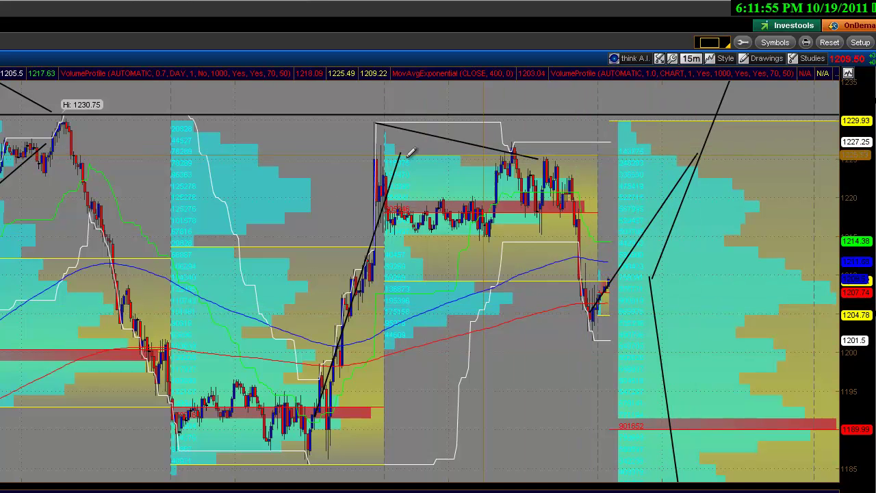
{"action": "left_click", "coordinate": [369, 146]}
{"action": "left_click", "coordinate": [753, 146]}
Delete the trendlines from the chart.
{"action": "left_click", "coordinate": [767, 58]}
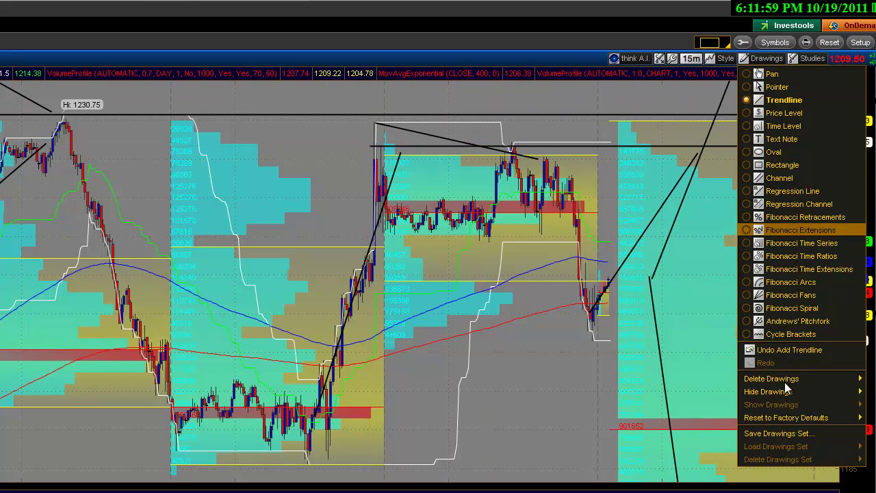
{"action": "mouse_move", "coordinate": [784, 379]}
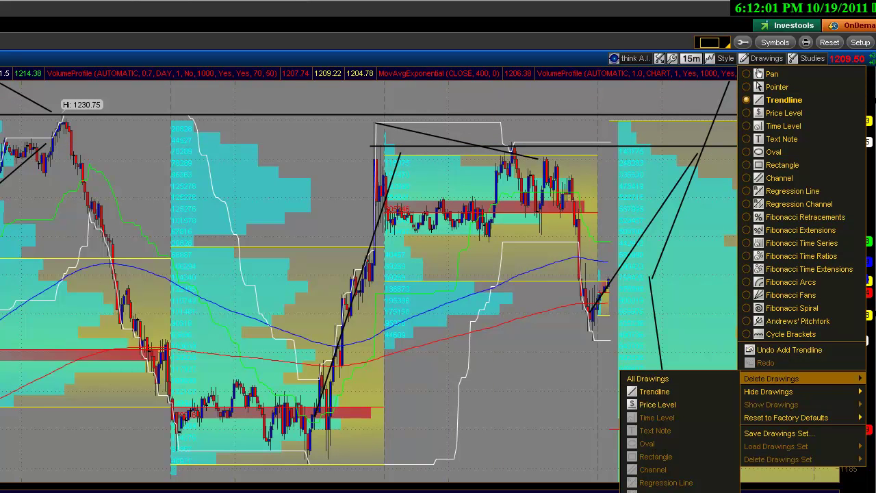
{"action": "key", "text": "Escape"}
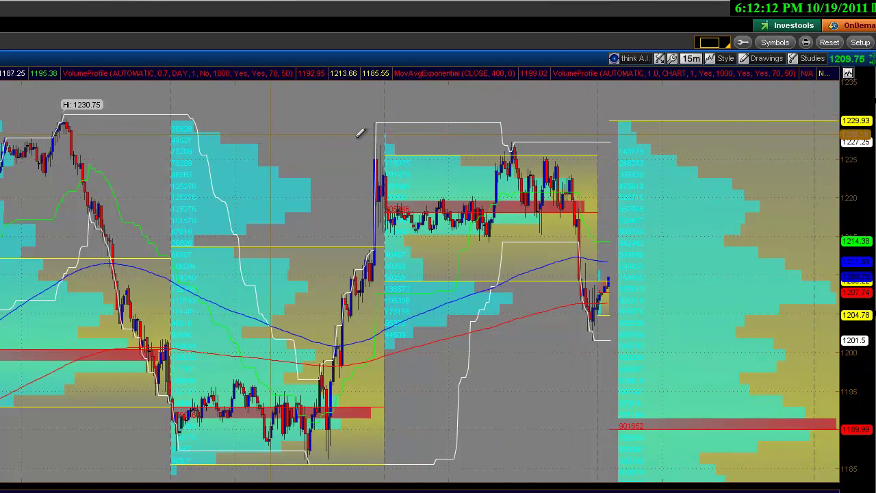
Draw a descending resistance trendline from the 1230.75 high to about 1224, and a rising support line from about 1181 to 1188.
{"action": "left_click_drag", "start_coordinate": [60, 116], "coordinate": [798, 165]}
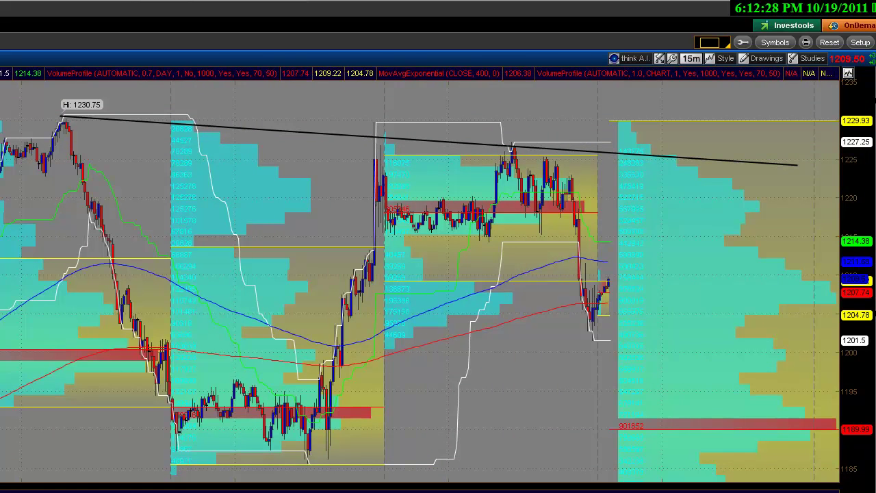
{"action": "scroll", "coordinate": [420, 296], "scroll_direction": "down", "scroll_amount": 2}
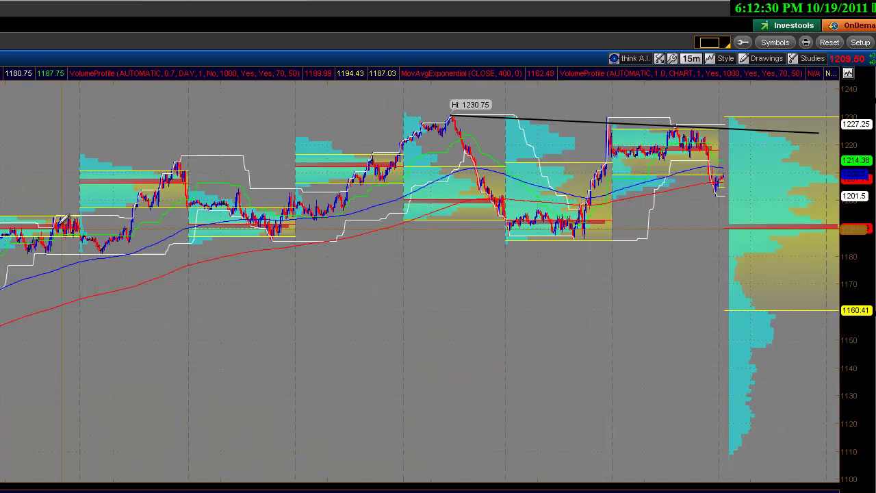
{"action": "left_click", "coordinate": [27, 254]}
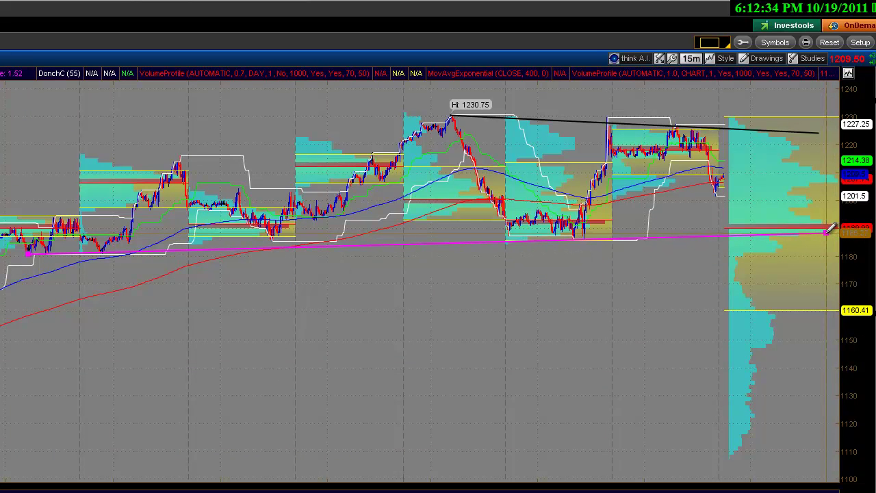
{"action": "left_click", "coordinate": [827, 232]}
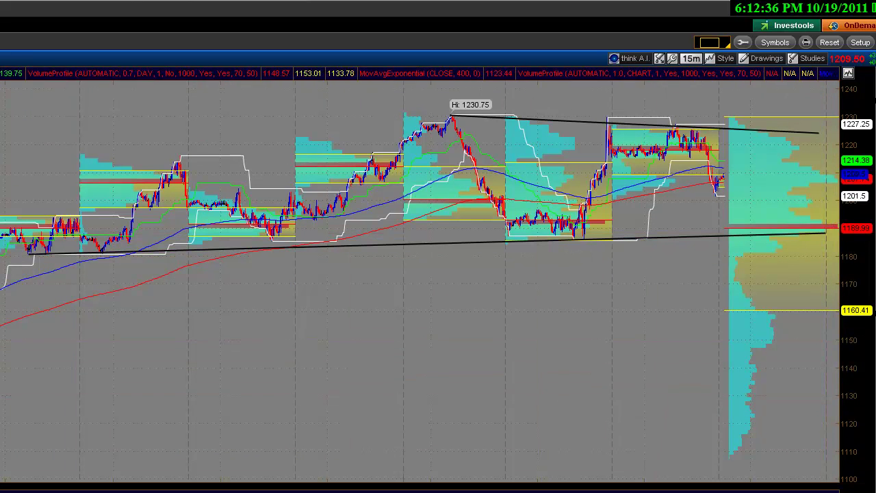
Draw a projection line from about 1205 up to 1225, and a slightly rising line under the last consolidation from about 1215 to 1217.
{"action": "scroll", "coordinate": [420, 296], "scroll_direction": "up", "scroll_amount": 3}
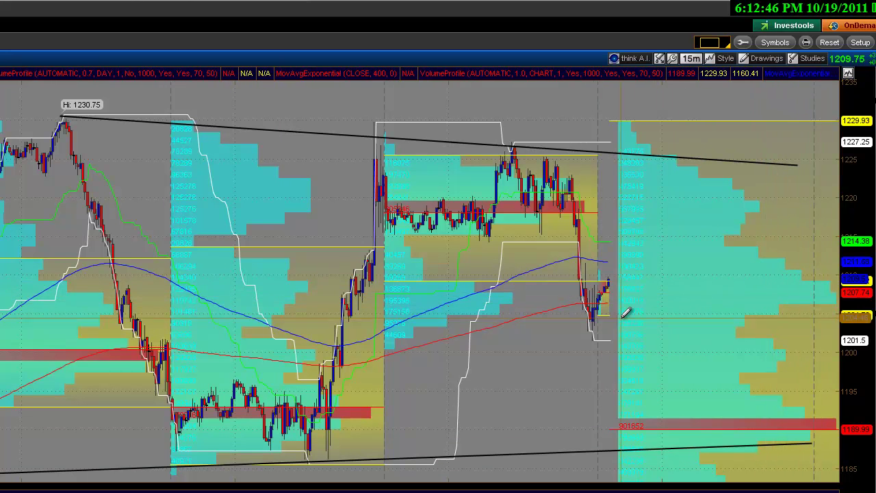
{"action": "left_click", "coordinate": [590, 312]}
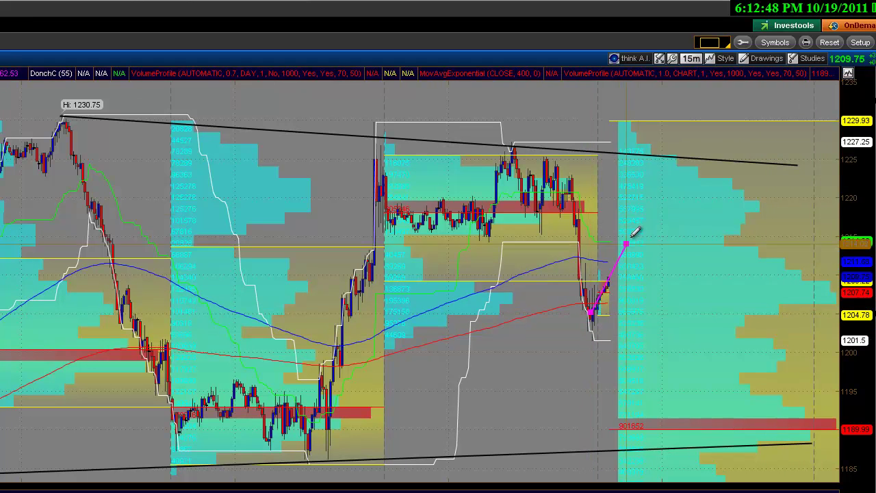
{"action": "left_click", "coordinate": [669, 161]}
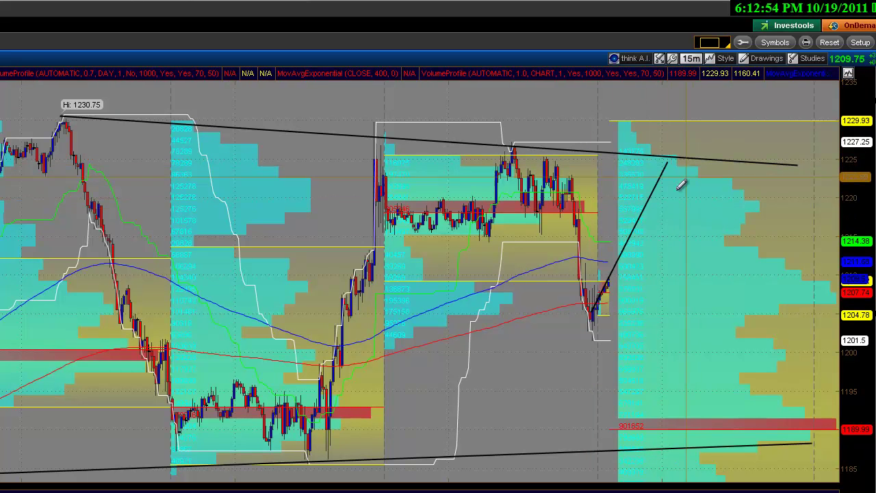
{"action": "left_click", "coordinate": [395, 236]}
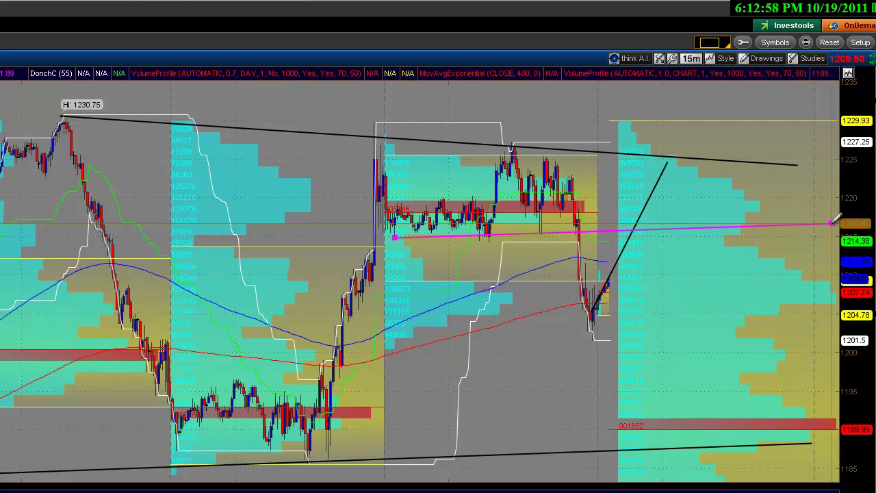
{"action": "left_click", "coordinate": [831, 222]}
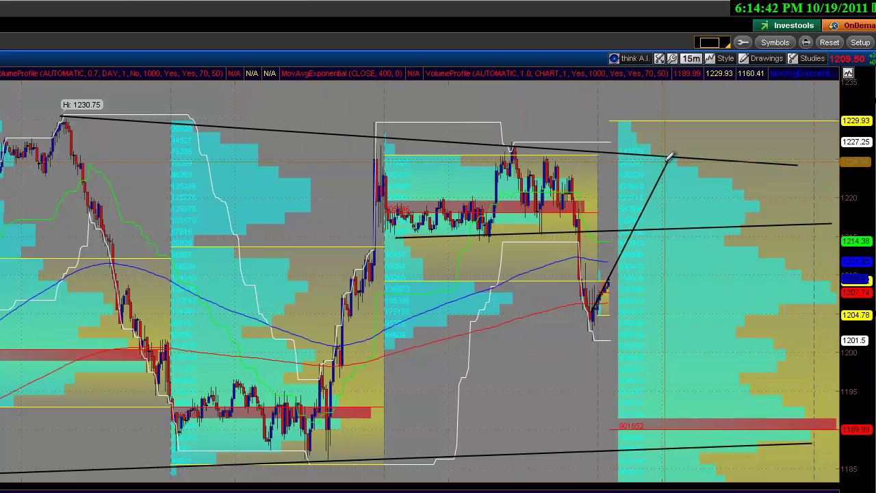
{"action": "mouse_move", "coordinate": [670, 158]}
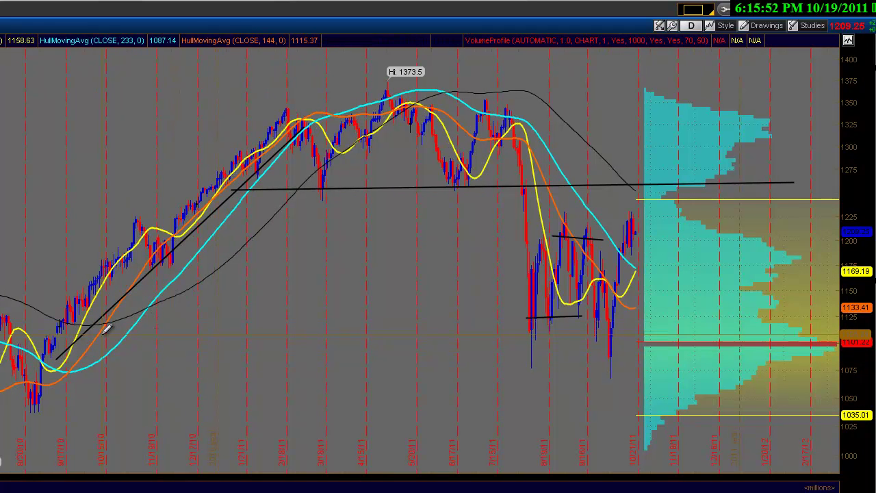
Draw a rising trendline along the rally from about 1089 to 1333, and a short pointer line to the 1373.5 high.
{"action": "left_click", "coordinate": [55, 355]}
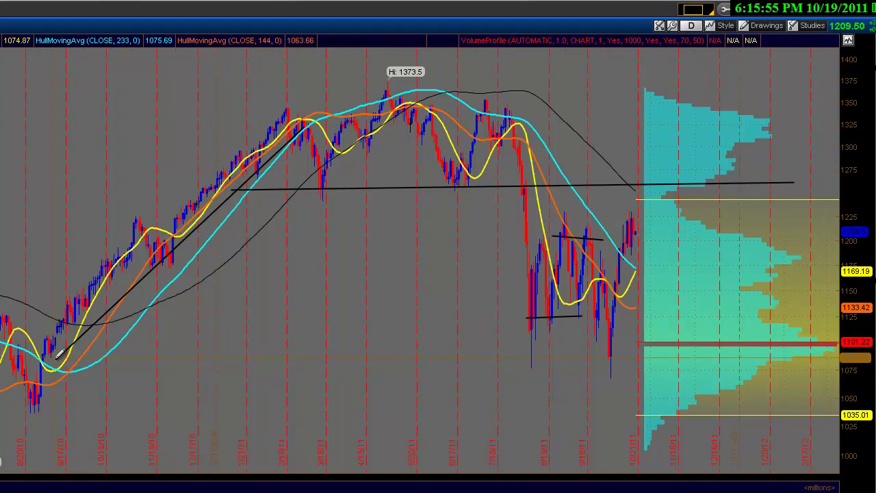
{"action": "left_click", "coordinate": [315, 118]}
{"action": "left_click", "coordinate": [338, 63]}
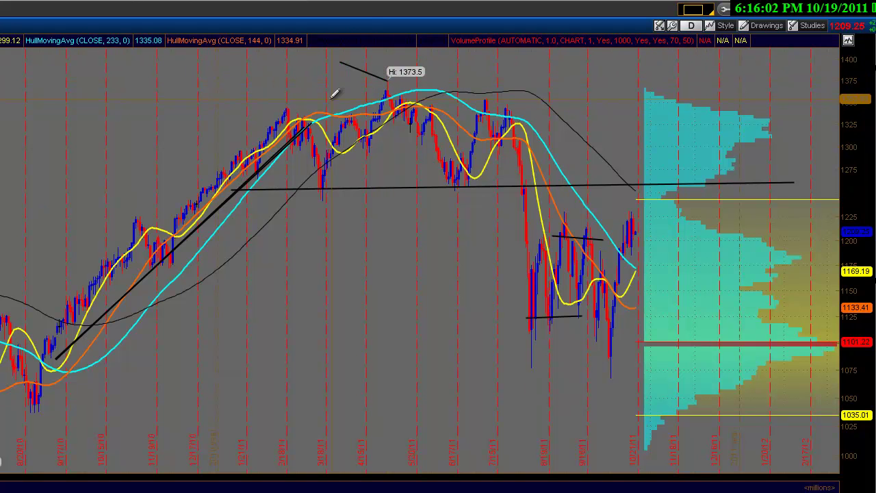
Draw a resistance line across the highs from about 1343 to 1350, and a rising support line under the lows from about 1242 to 1272.
{"action": "left_click", "coordinate": [290, 108]}
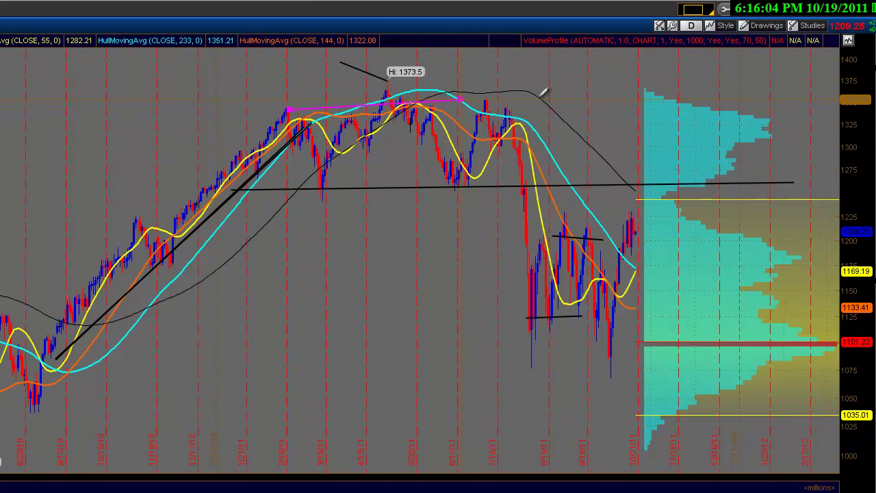
{"action": "left_click", "coordinate": [639, 101]}
{"action": "left_click", "coordinate": [312, 199]}
{"action": "left_click", "coordinate": [638, 172]}
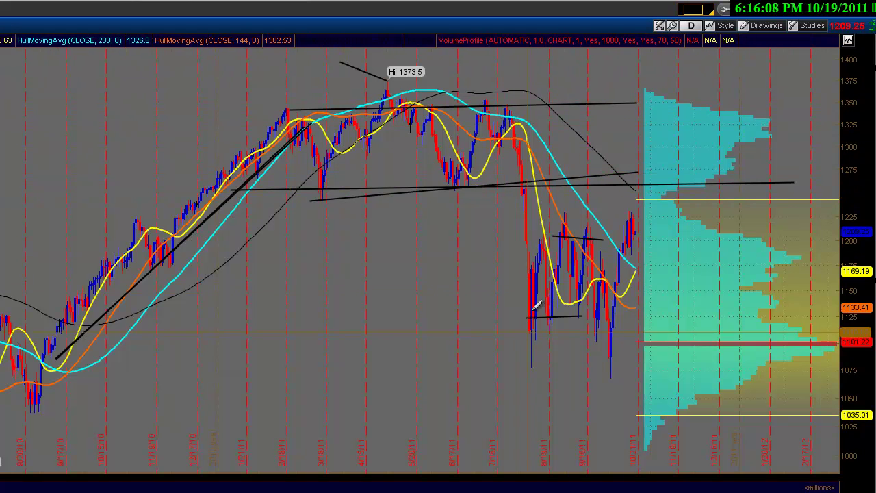
Draw a steep line along the sharp sell-off from about 1326 down to 1105.
{"action": "left_click", "coordinate": [512, 124]}
{"action": "left_click", "coordinate": [530, 338]}
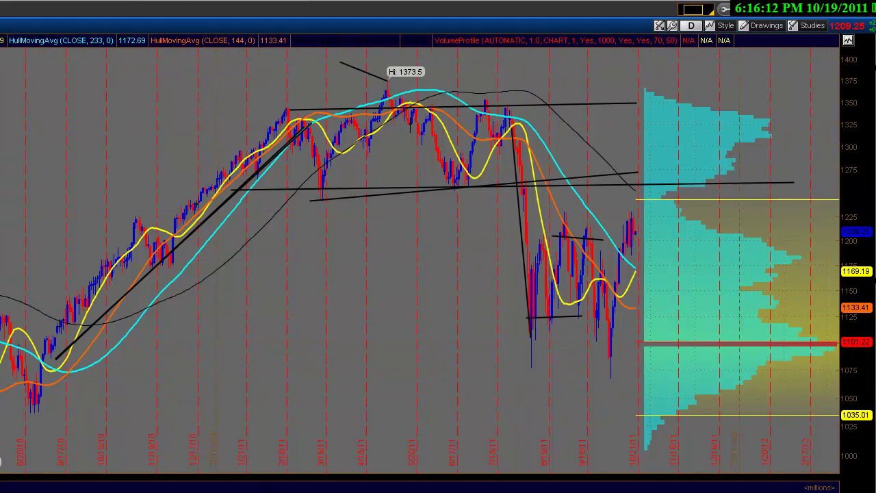
{"action": "scroll", "coordinate": [358, 98], "scroll_direction": "up", "scroll_amount": 2}
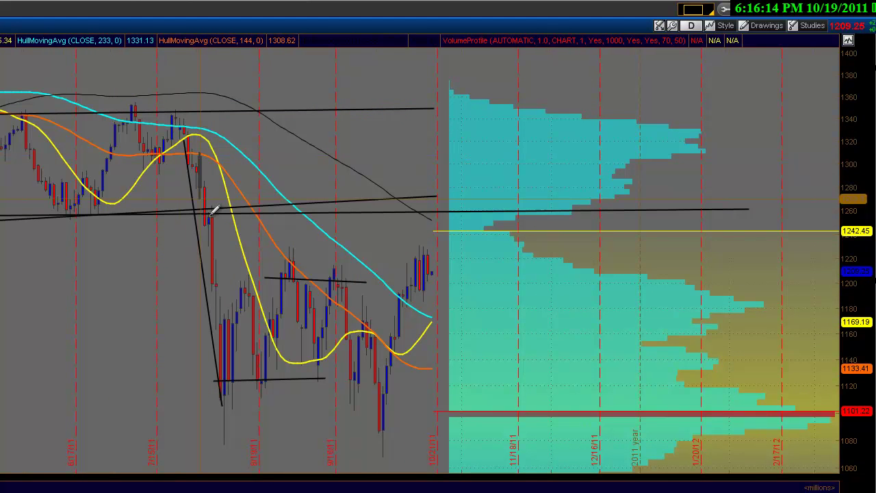
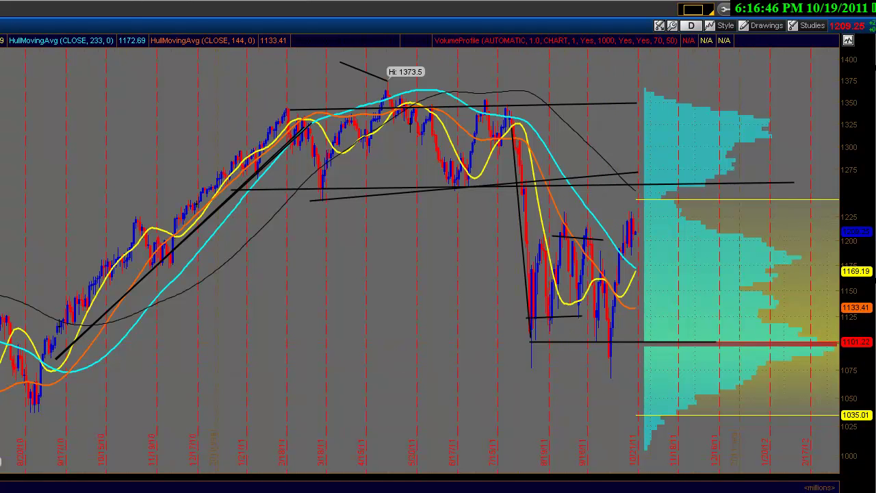
Draw horizontal lines bounding the recent trading range at about 1225 and 1100.
{"action": "scroll", "coordinate": [419, 268], "scroll_direction": "up", "scroll_amount": 2}
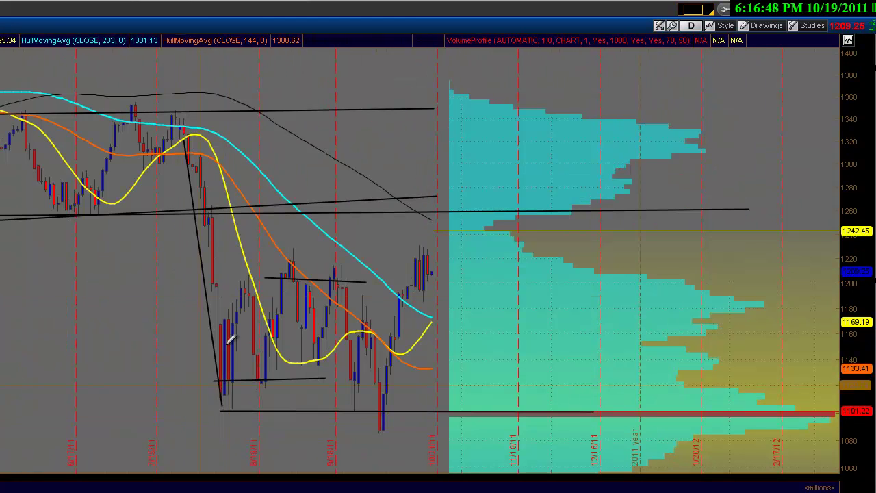
{"action": "left_click_drag", "start_coordinate": [224, 253], "coordinate": [638, 250]}
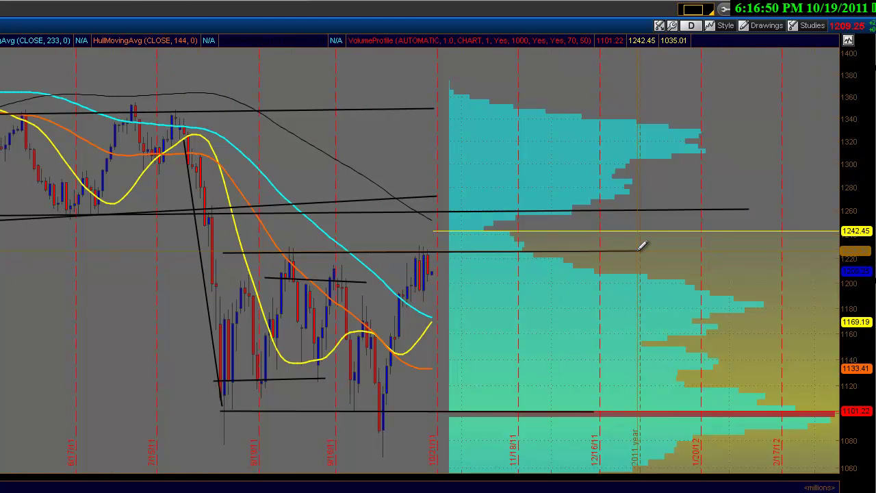
{"action": "mouse_move", "coordinate": [215, 412]}
{"action": "left_mouse_down"}
{"action": "mouse_move", "coordinate": [642, 414]}
{"action": "mouse_move", "coordinate": [614, 411]}
{"action": "left_mouse_up"}
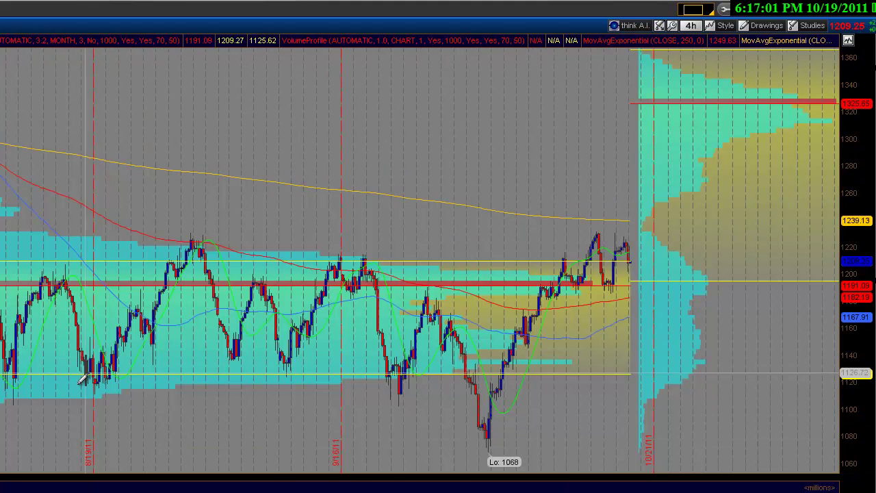
On the 4h chart, draw a rising support line under the recent lows from about 1181 to 1197.
{"action": "scroll", "coordinate": [420, 260], "scroll_direction": "down", "scroll_amount": 3}
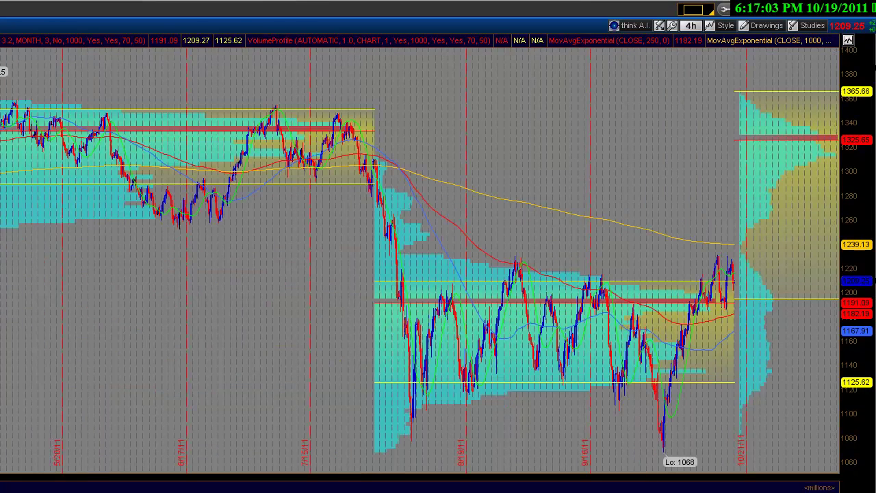
{"action": "scroll", "coordinate": [419, 260], "scroll_direction": "up", "scroll_amount": 3}
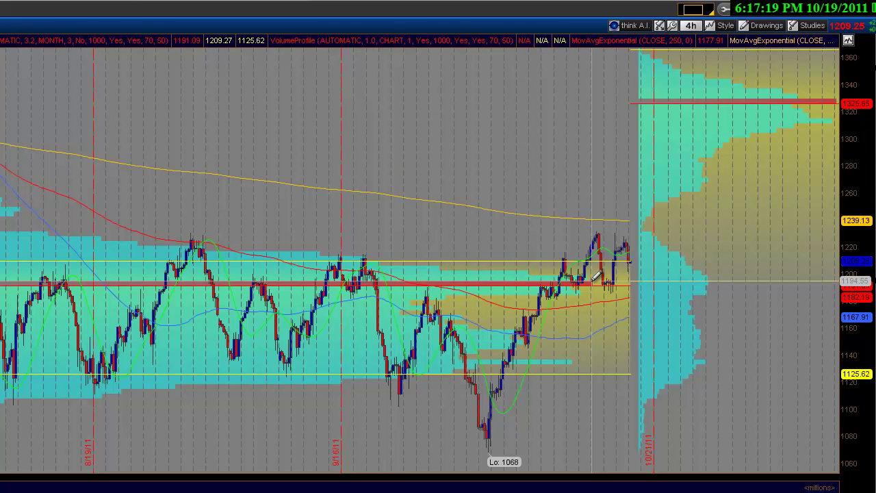
{"action": "left_click", "coordinate": [545, 299]}
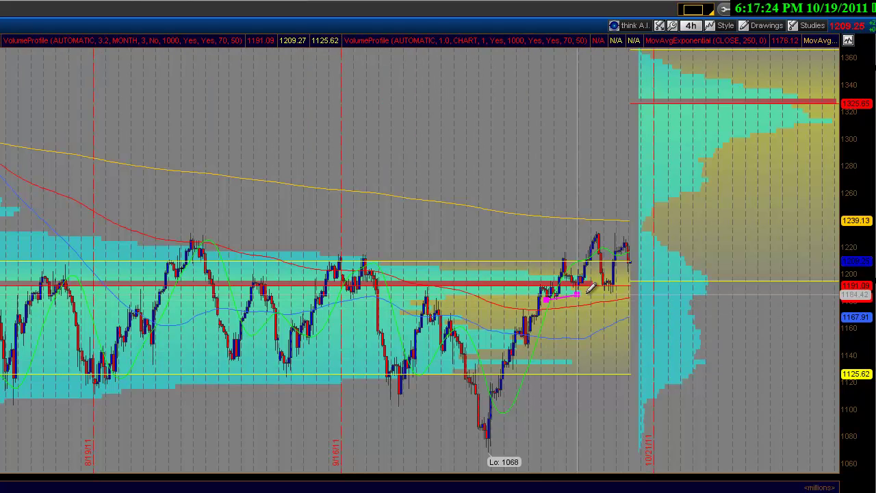
{"action": "left_click", "coordinate": [733, 280]}
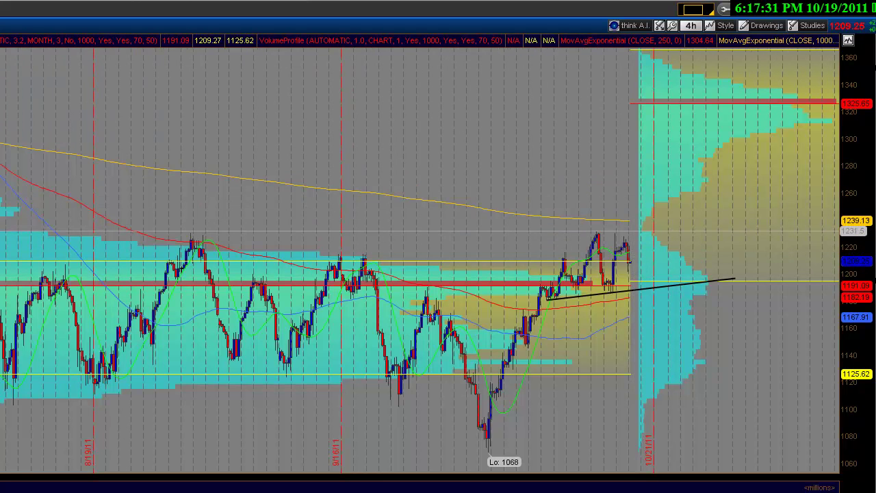
Draw a horizontal resistance line across the highs at about 1230, and a slightly rising lower range line from about 1103 to 1108.
{"action": "left_click", "coordinate": [779, 233]}
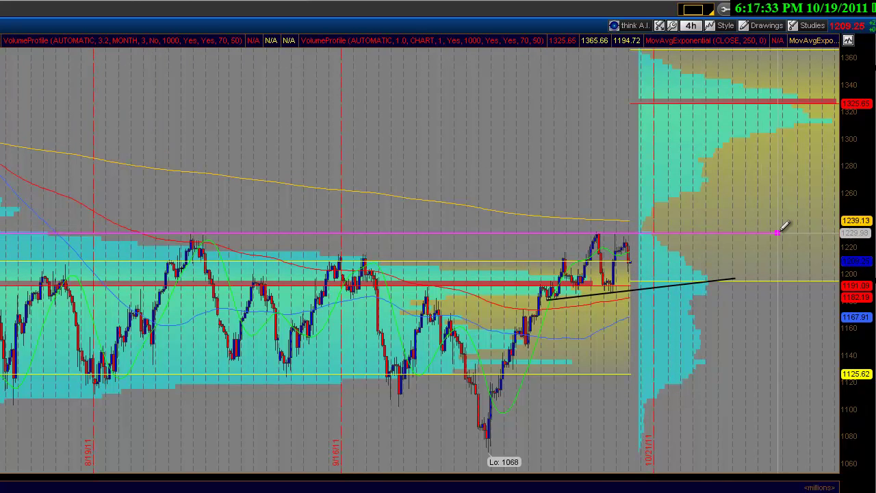
{"action": "left_click", "coordinate": [792, 233]}
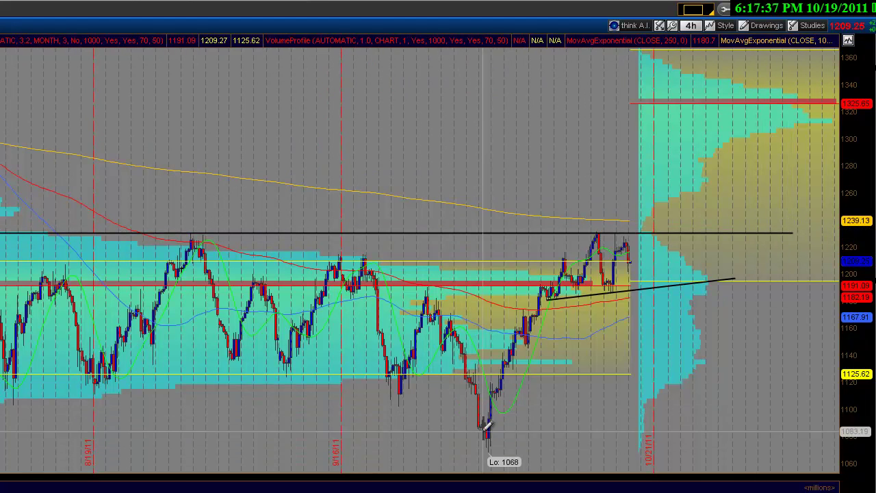
{"action": "left_click", "coordinate": [501, 410]}
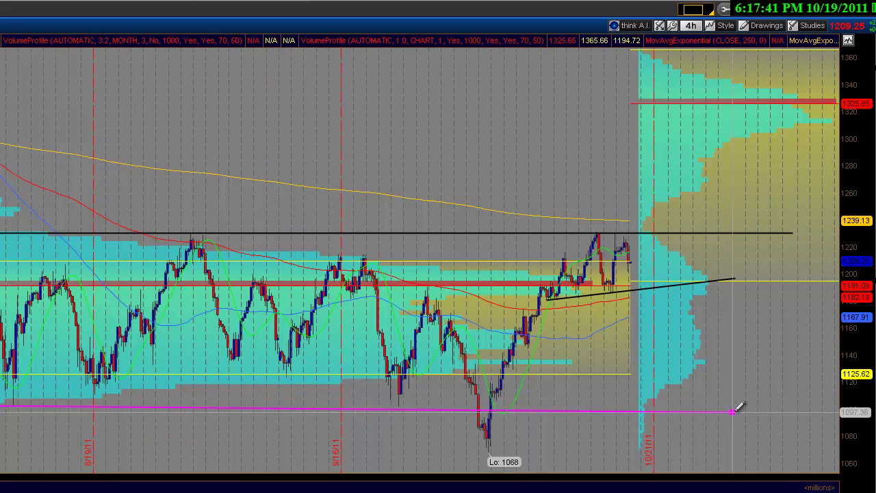
{"action": "left_click", "coordinate": [818, 398]}
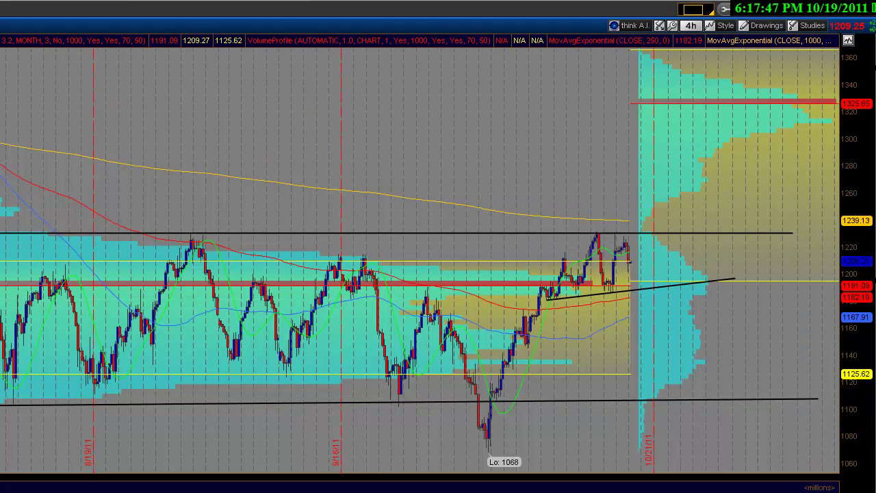
Retrace the recent consolidation with a horizontal line at about 1230 and a rising support line from about 1180 to 1195.
{"action": "scroll", "coordinate": [628, 257], "scroll_direction": "up", "scroll_amount": 3}
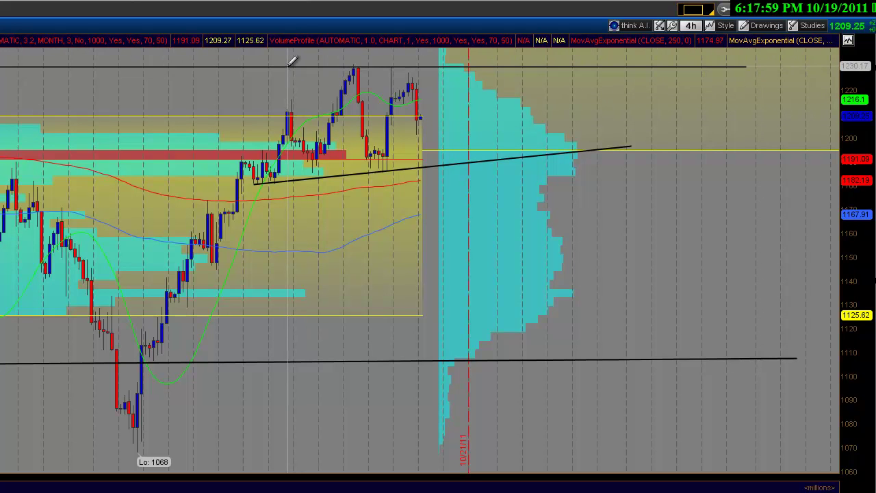
{"action": "mouse_move", "coordinate": [281, 68]}
{"action": "left_mouse_down"}
{"action": "mouse_move", "coordinate": [544, 69]}
{"action": "mouse_move", "coordinate": [549, 60]}
{"action": "mouse_move", "coordinate": [541, 66]}
{"action": "left_mouse_up"}
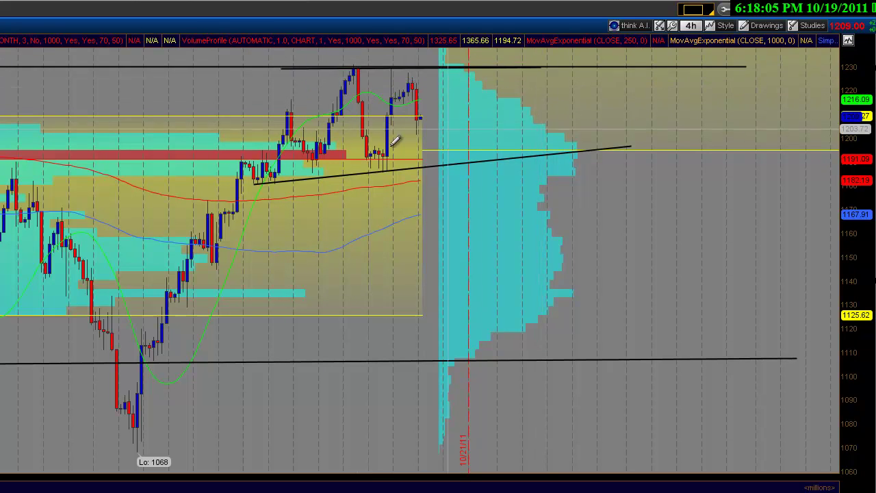
{"action": "left_click_drag", "start_coordinate": [254, 186], "coordinate": [585, 149]}
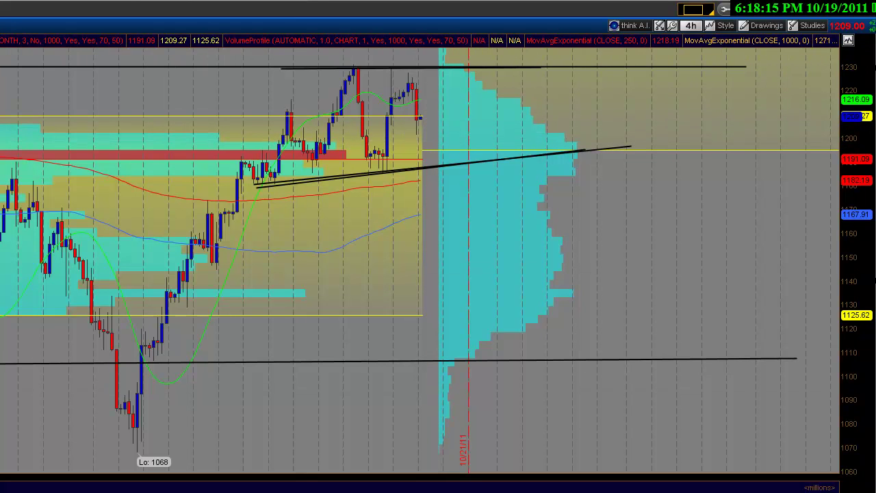
Mark the three tests of the 1230 resistance with short, nearly vertical pointer lines above each high.
{"action": "scroll", "coordinate": [420, 250], "scroll_direction": "down", "scroll_amount": 3}
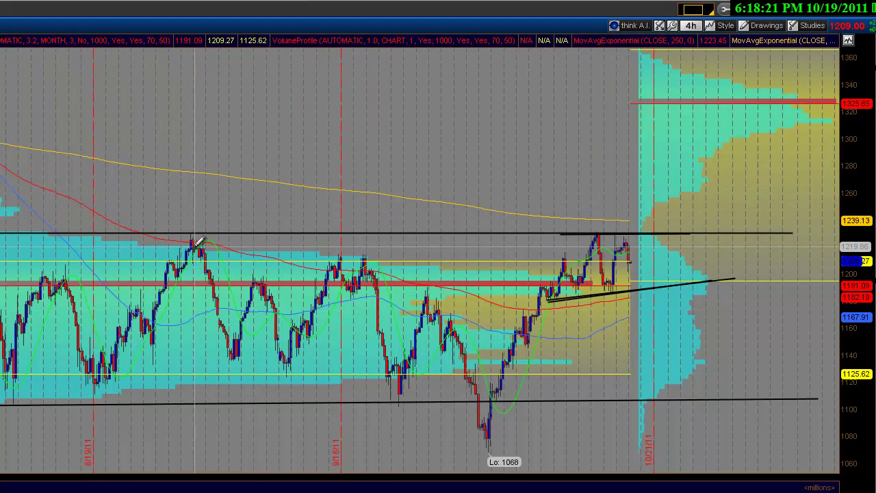
{"action": "left_click", "coordinate": [203, 196]}
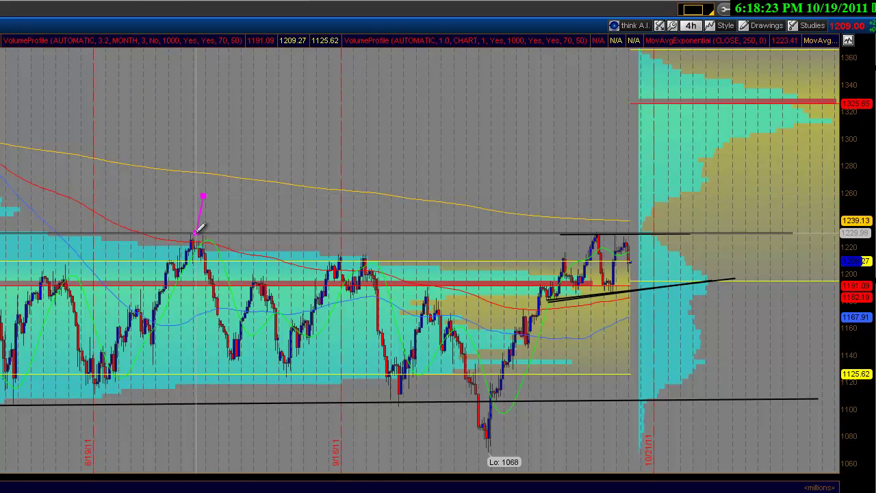
{"action": "left_click", "coordinate": [197, 233]}
{"action": "left_click", "coordinate": [598, 207]}
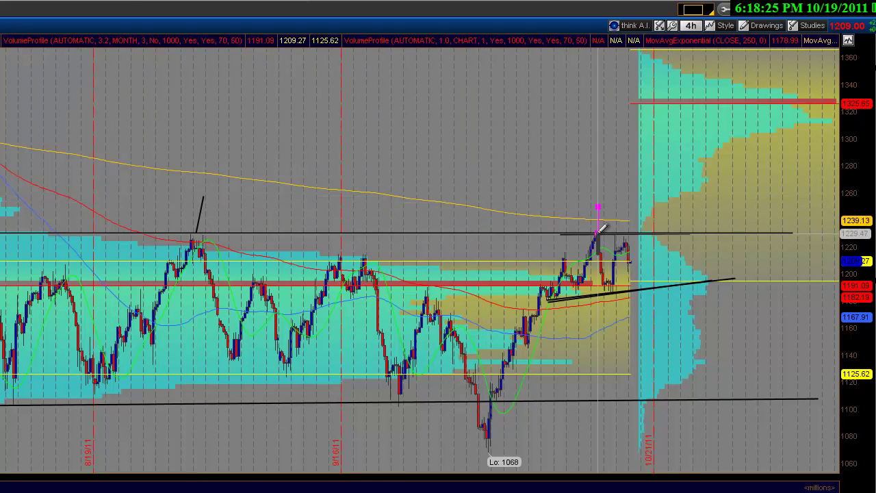
{"action": "left_click", "coordinate": [626, 233]}
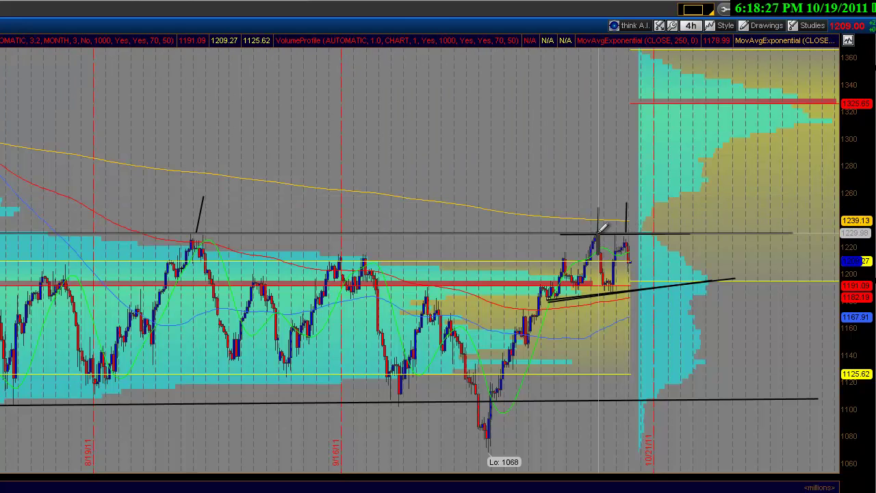
{"action": "left_click", "coordinate": [598, 234]}
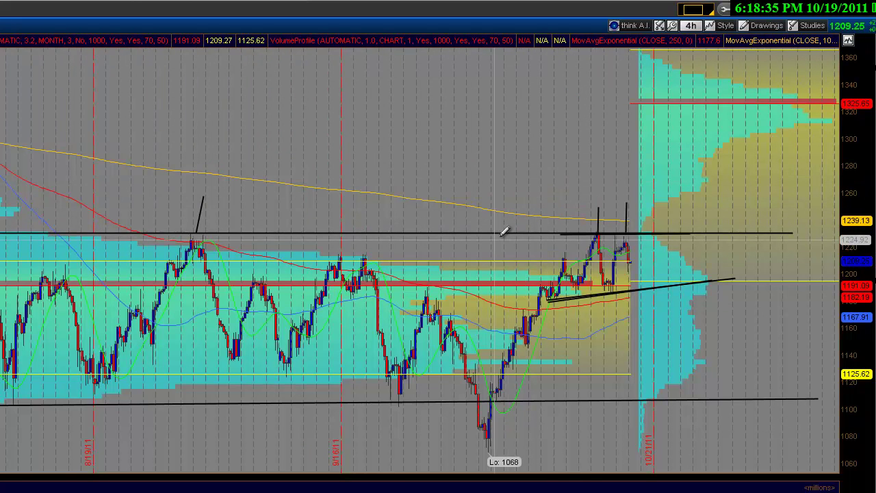
Draw over the rising support line again from about 1180 to 1198, and discard the extra line started near 1209.
{"action": "left_click", "coordinate": [548, 301]}
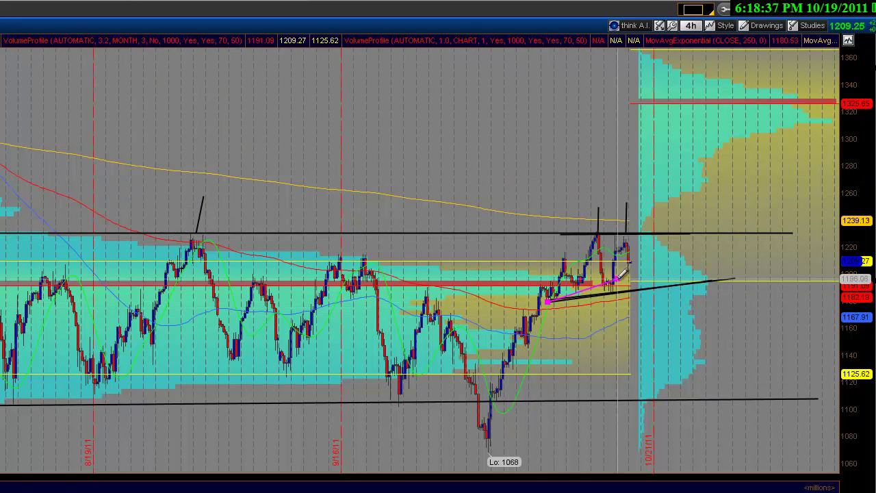
{"action": "left_click", "coordinate": [741, 278]}
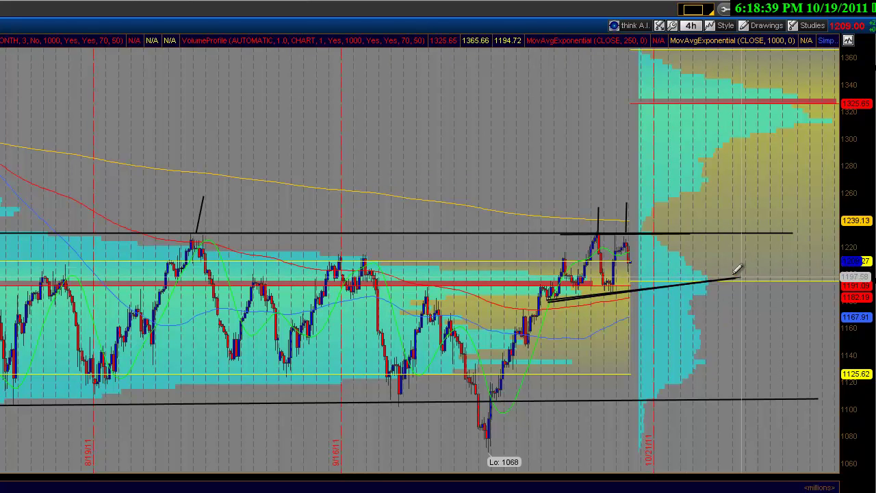
{"action": "left_click", "coordinate": [671, 262]}
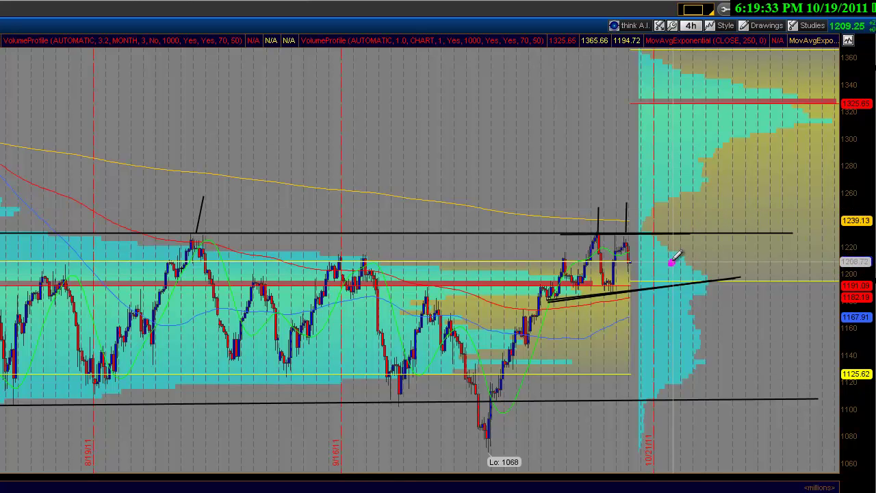
{"action": "key", "text": "Delete"}
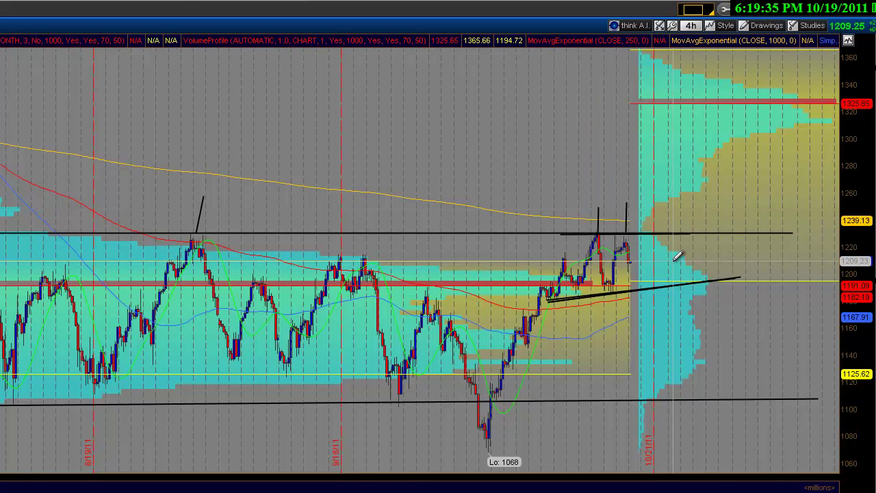